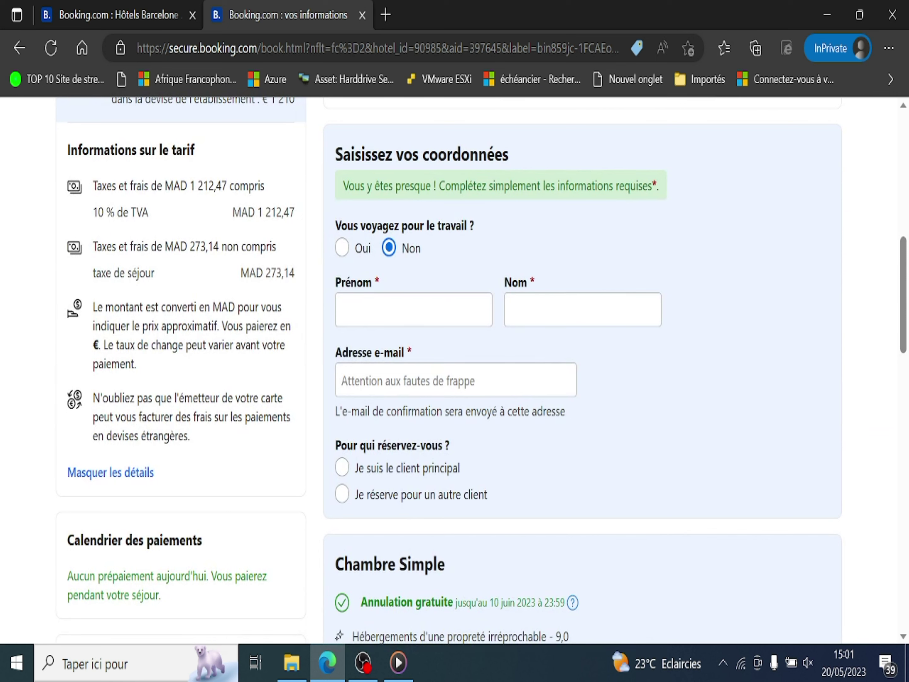
Enter the guest's first name in Prénom and last name in Nom
click(414, 310)
text(globe)
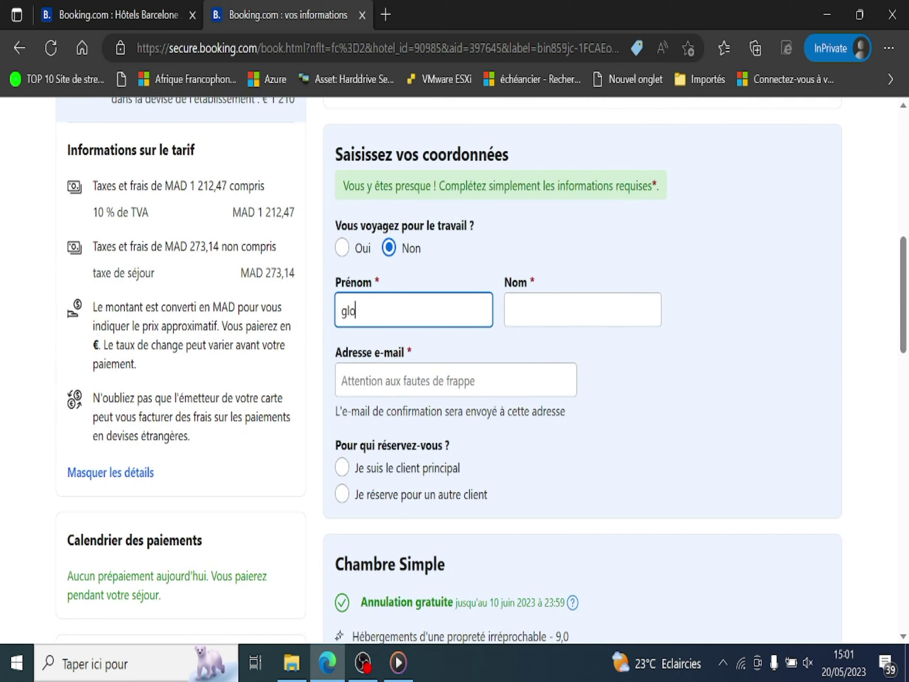
click(583, 310)
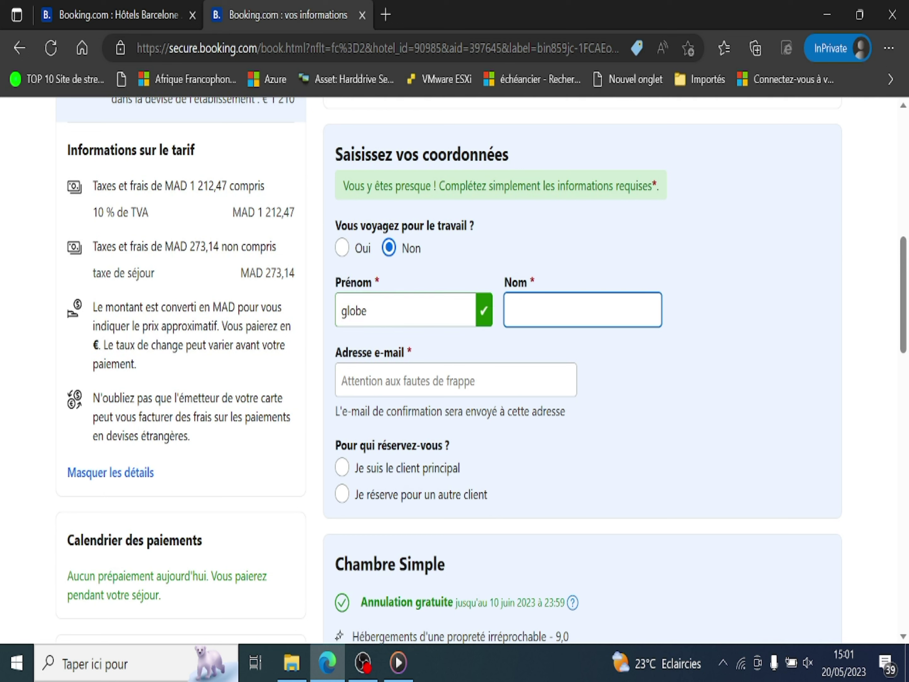
text(trotter)
Fill in the guest's e-mail address and select 'Je suis le client principal'
click(341, 380)
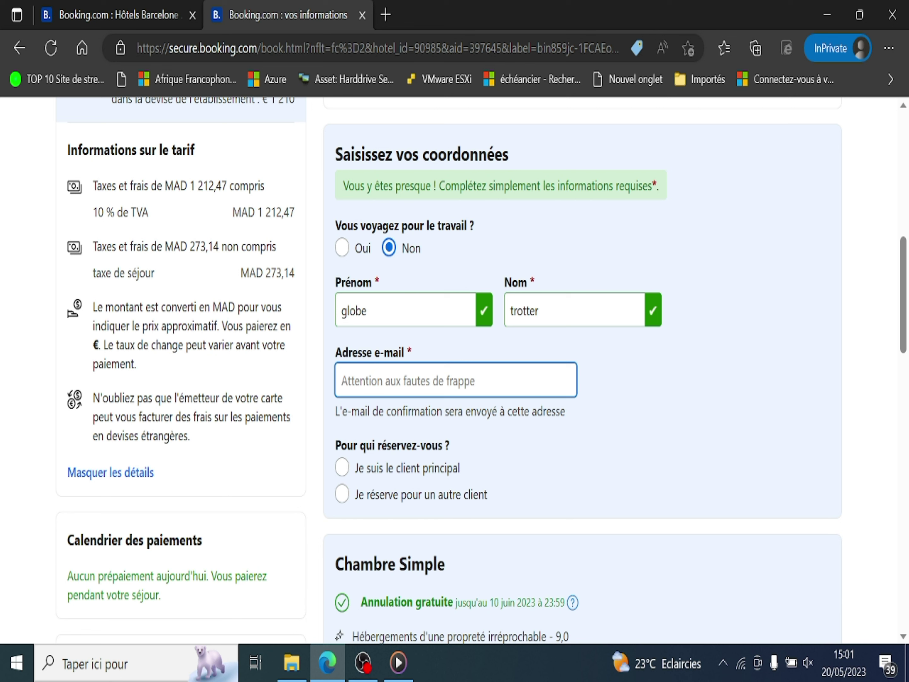
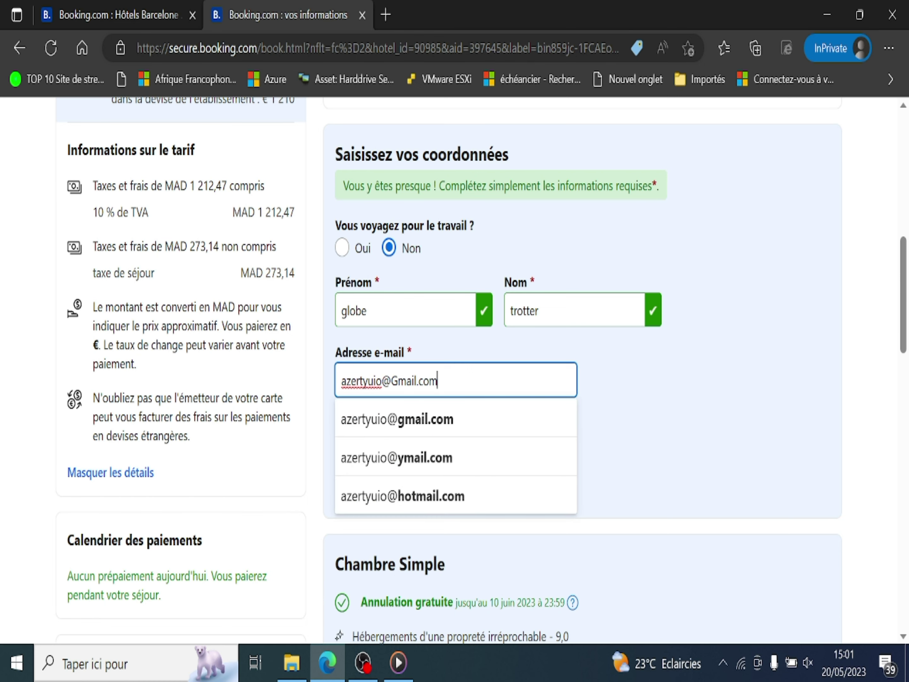
key(Escape)
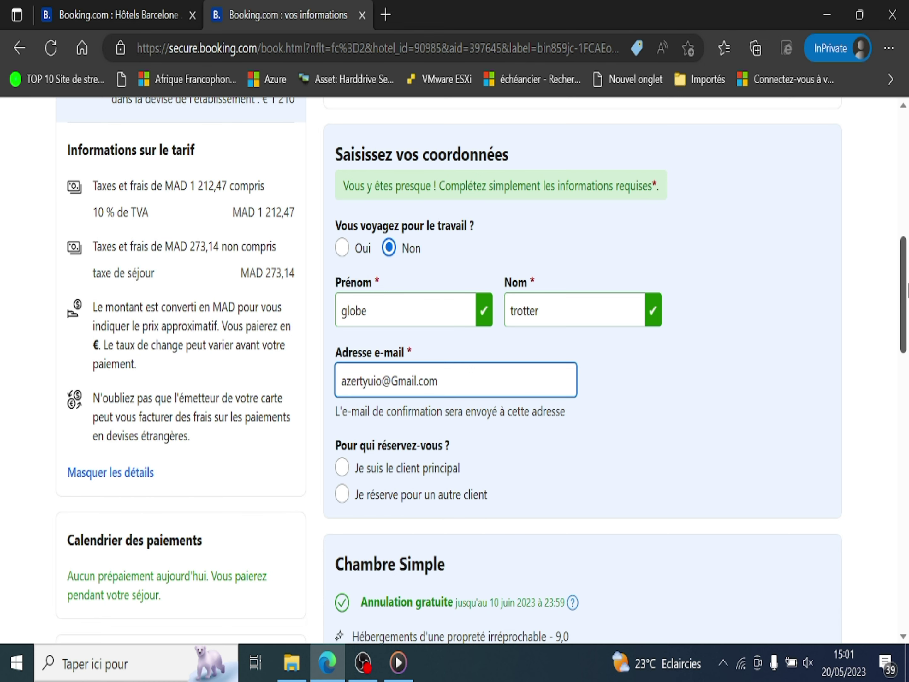
scroll(475, 240, down, 5)
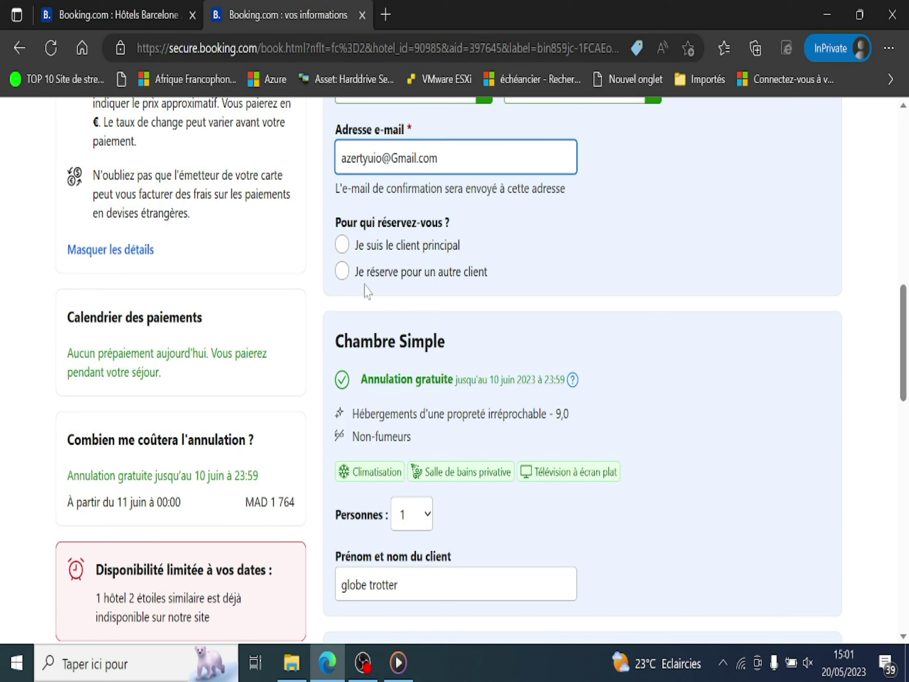
click(342, 245)
drag(490, 273, 353, 272)
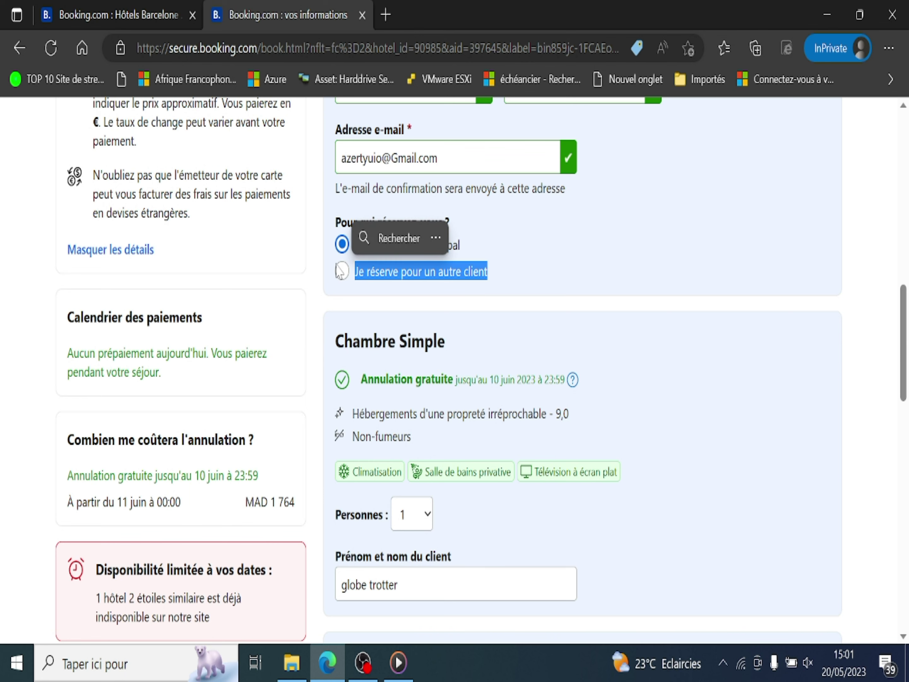
click(625, 261)
scroll(905, 331, down, 5)
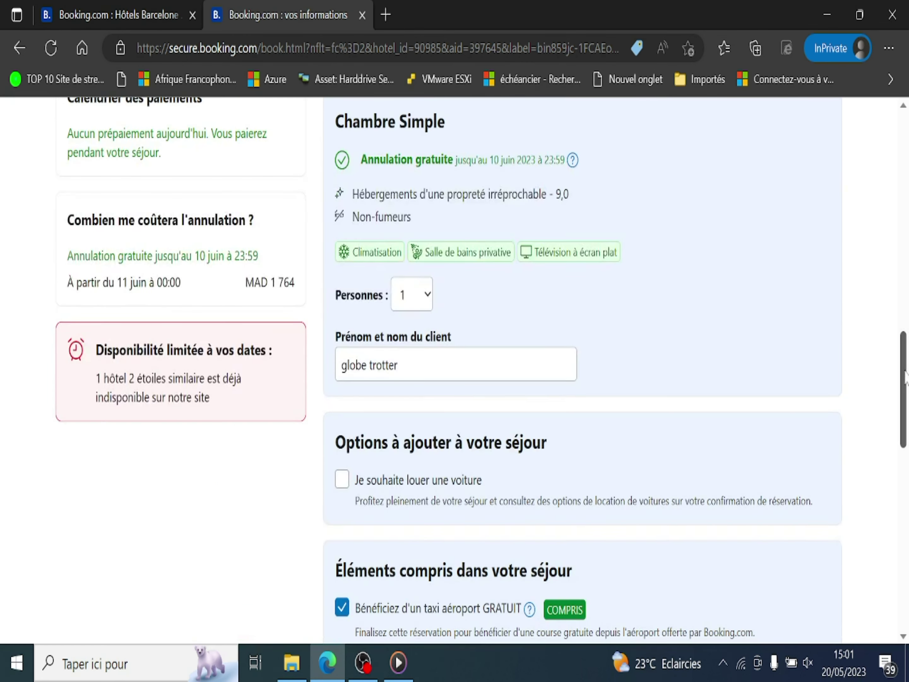
scroll(907, 363, up, 2)
scroll(481, 371, down, 3)
mouse_move(907, 376)
mouse_down()
mouse_move(908, 500)
mouse_move(908, 260)
mouse_move(908, 396)
mouse_up()
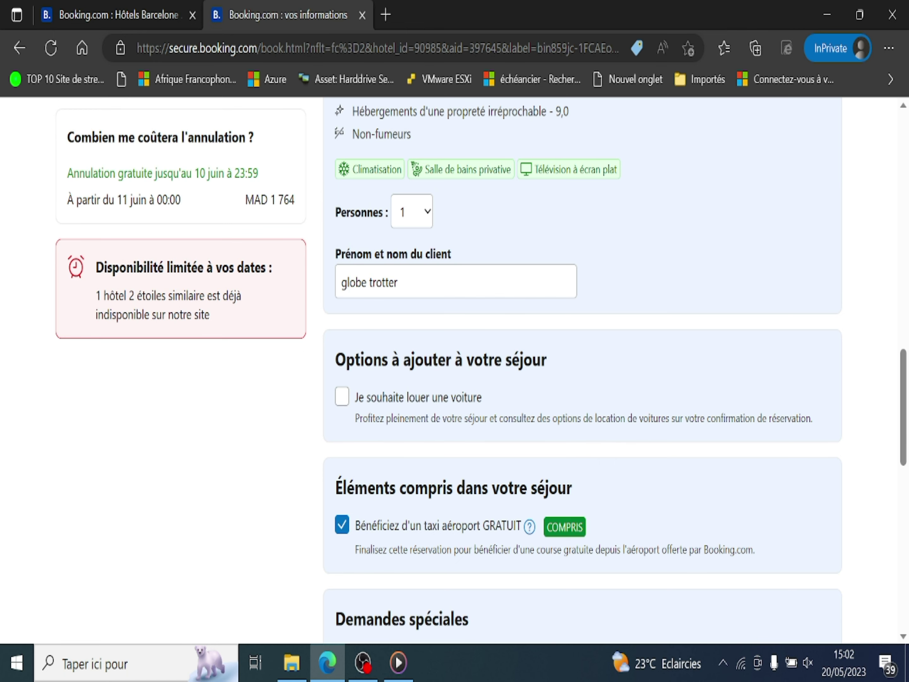
scroll(905, 365, up, 10)
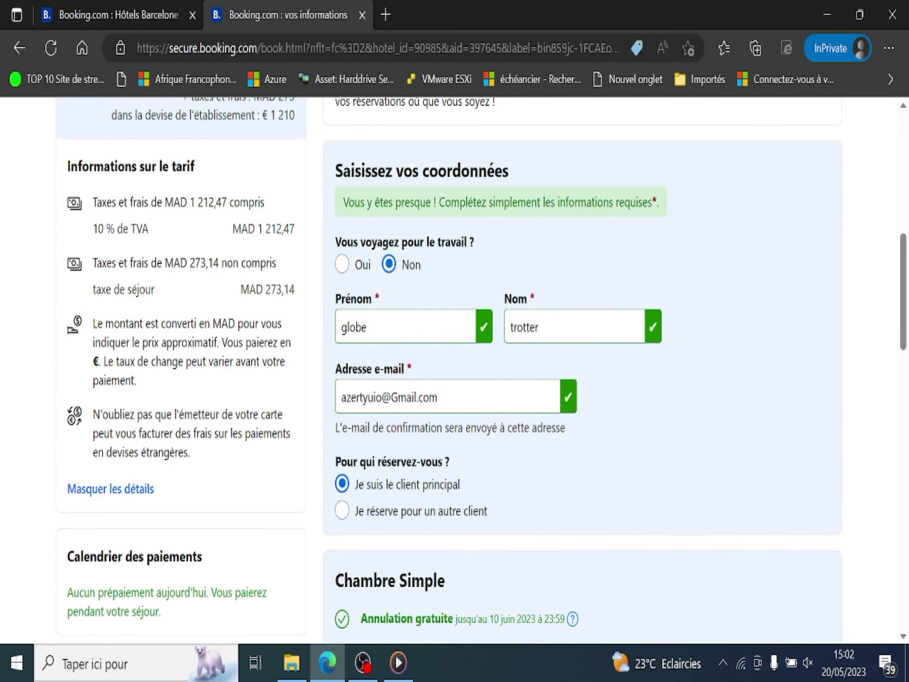
scroll(903, 426, down, 10)
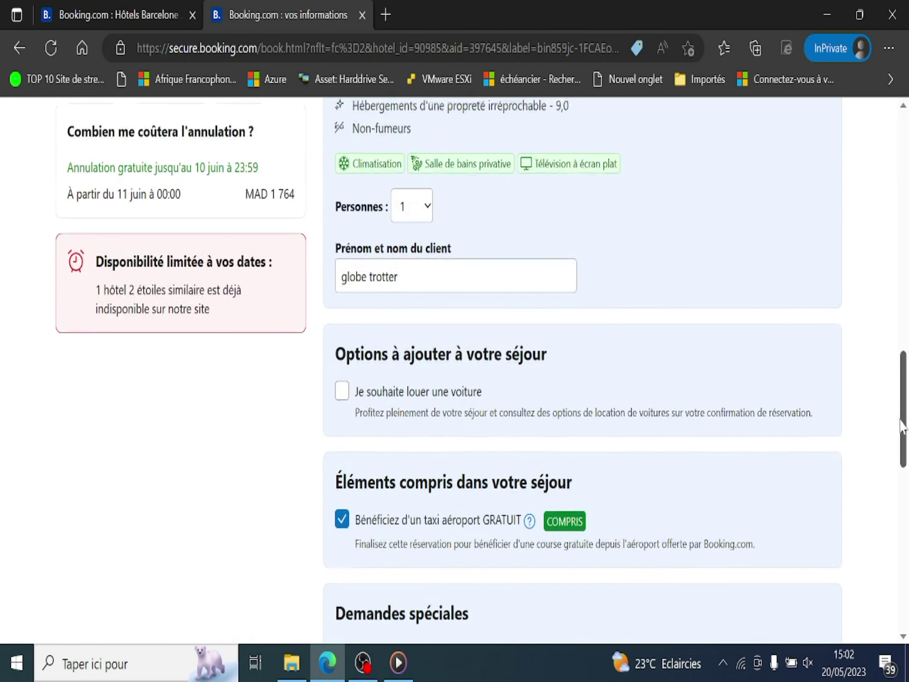
scroll(903, 425, down, 15)
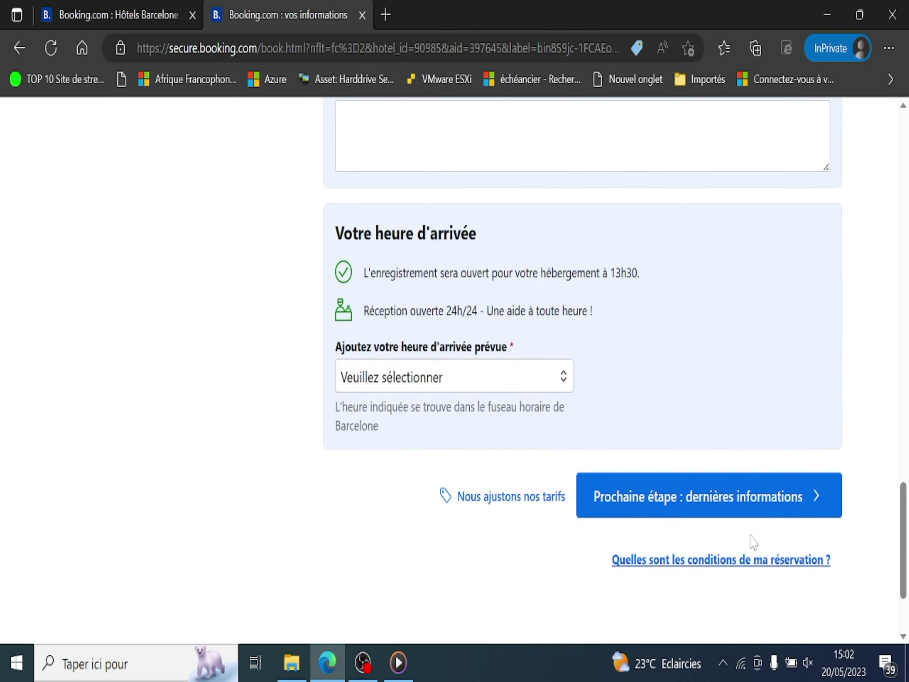
Continue to 'dernières informations' and enter the guest's mobile number after the +212 prefix
click(703, 495)
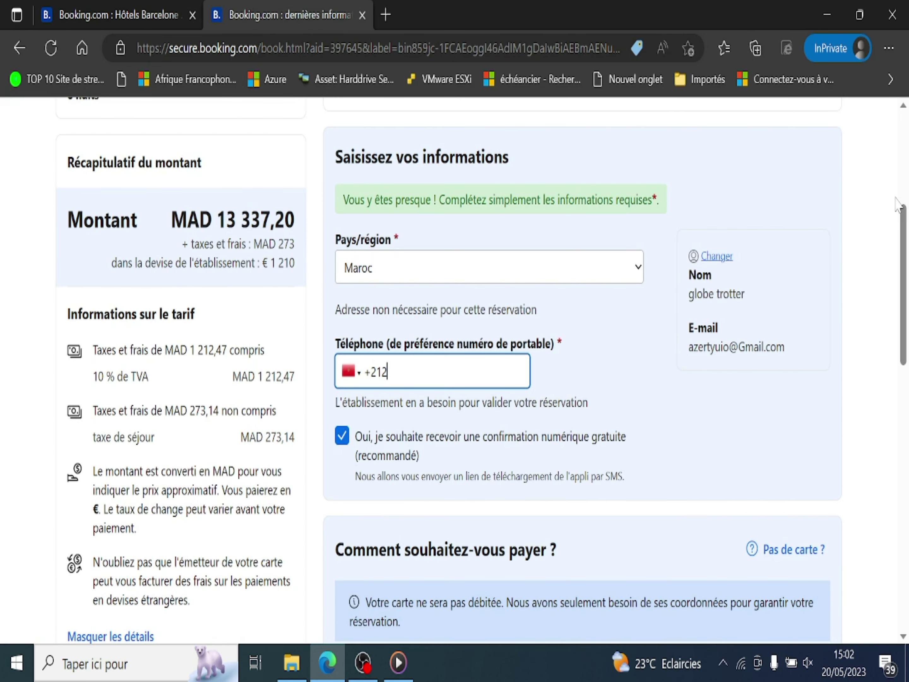
scroll(897, 204, up, 3)
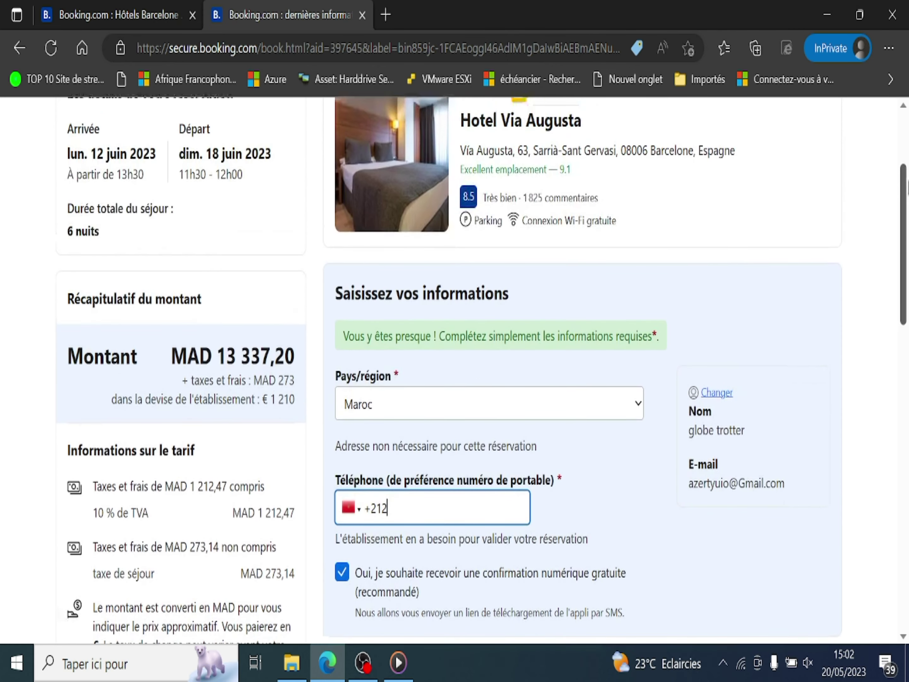
scroll(897, 204, up, 2)
scroll(481, 371, down, 4)
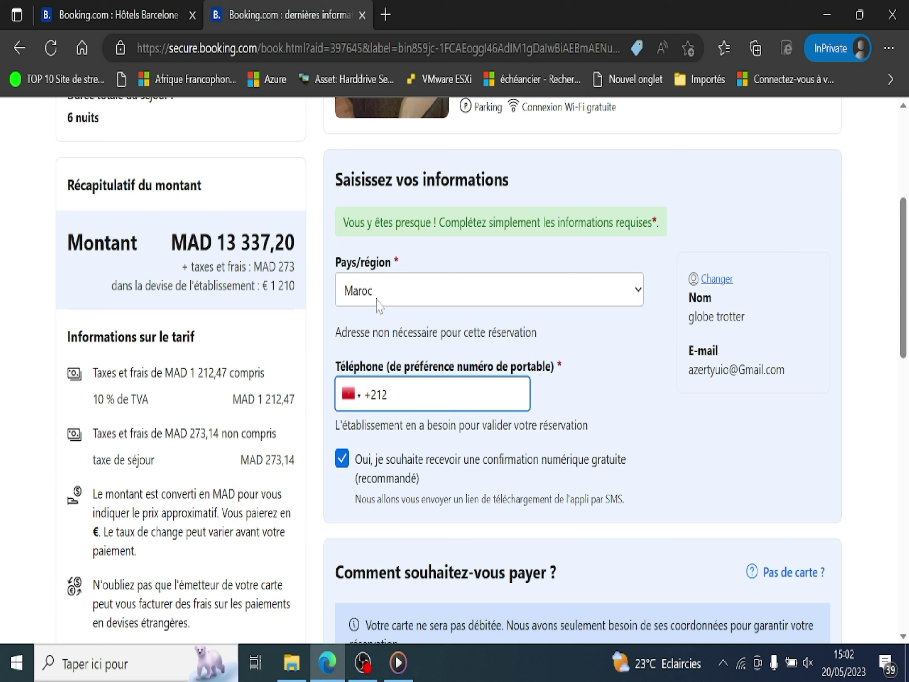
text(000000000)
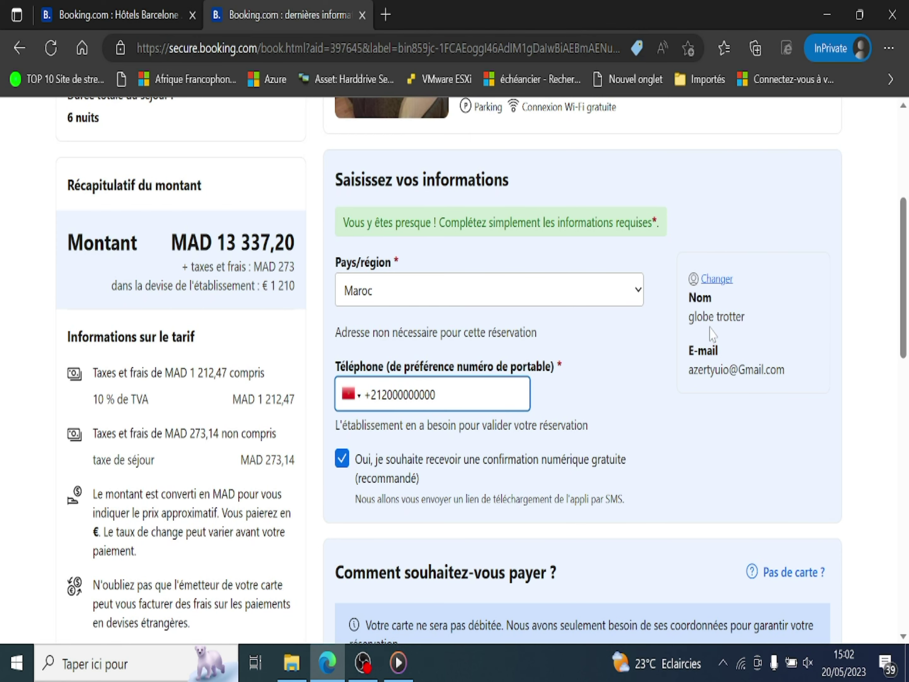
scroll(901, 323, down, 5)
drag(901, 324, 907, 377)
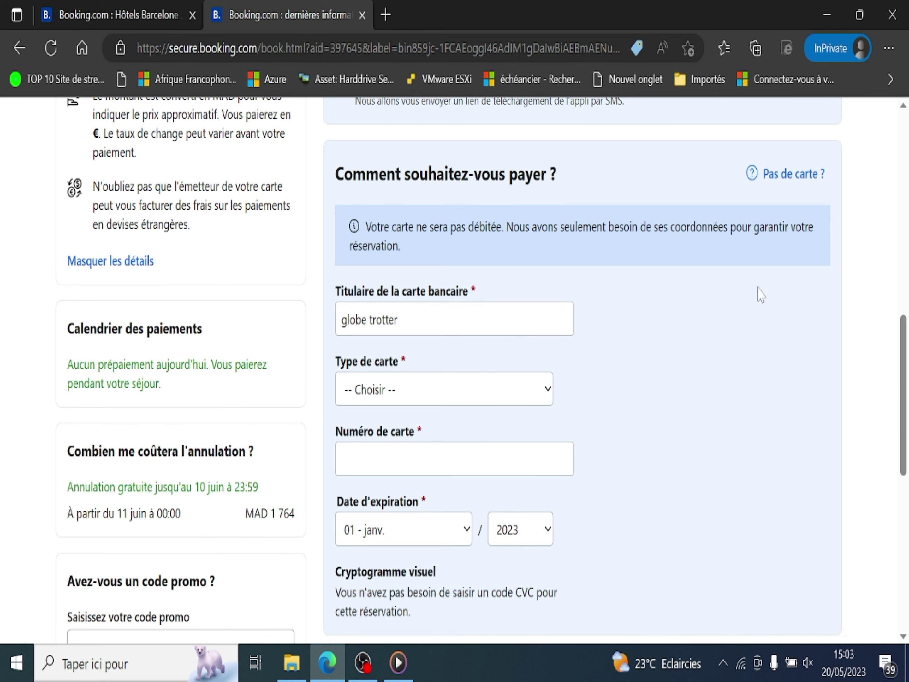
Set the card type to Visa and enter the card number
scroll(562, 290, down, 2)
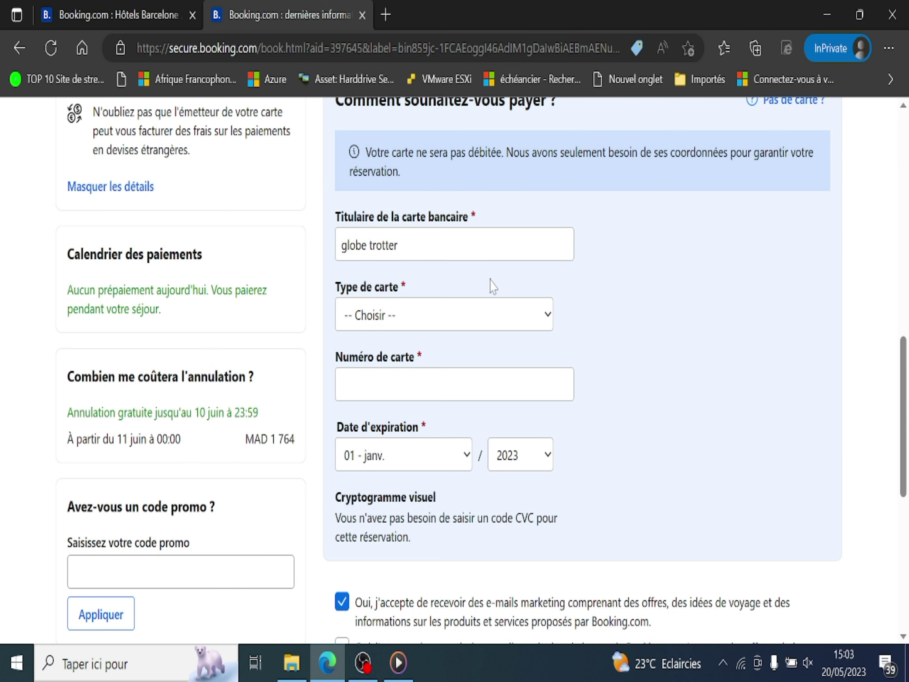
click(454, 315)
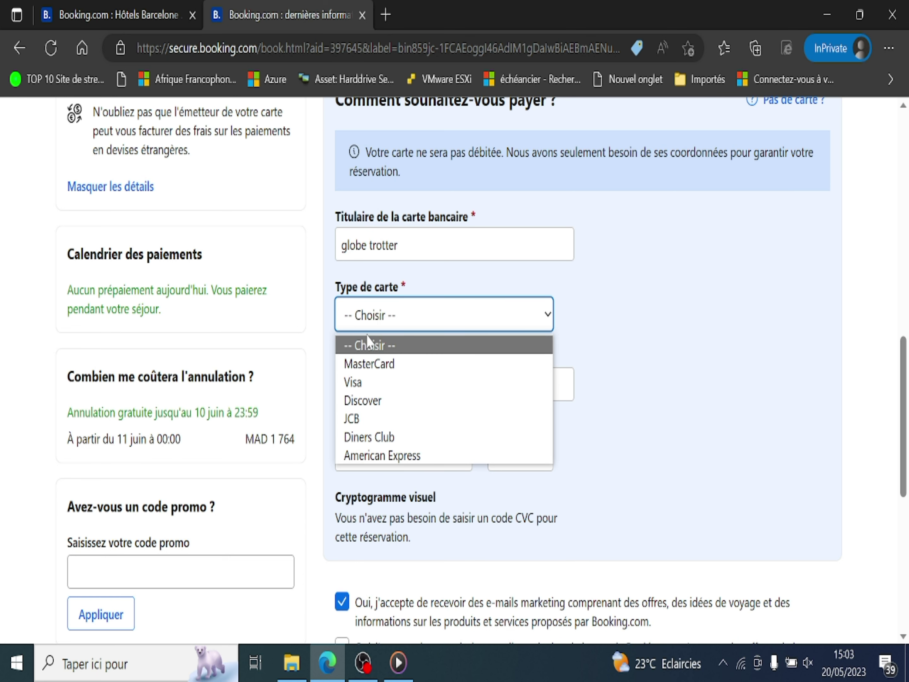
click(362, 381)
click(362, 382)
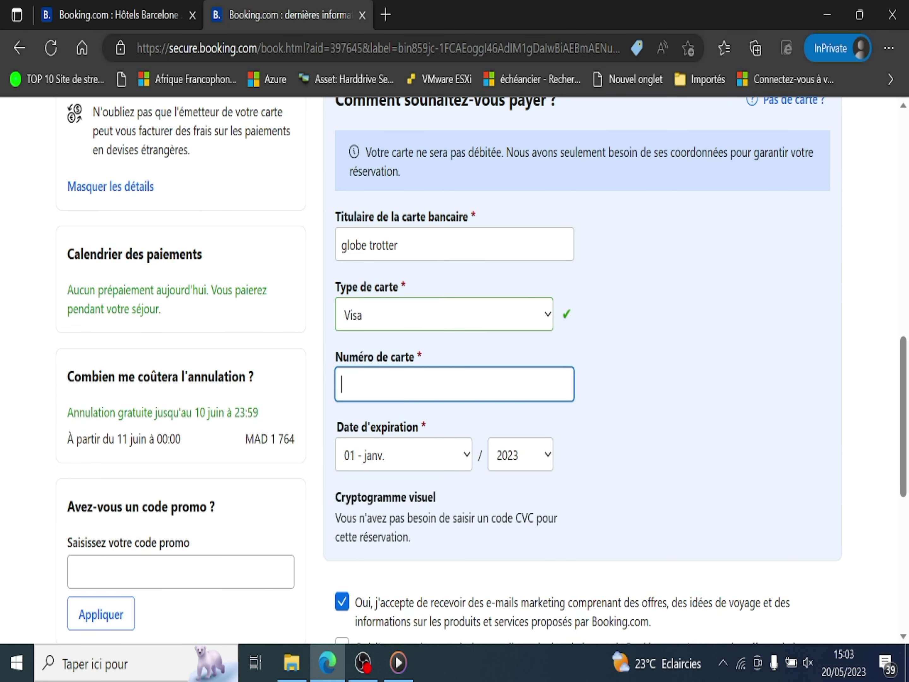
text(000102102012012)
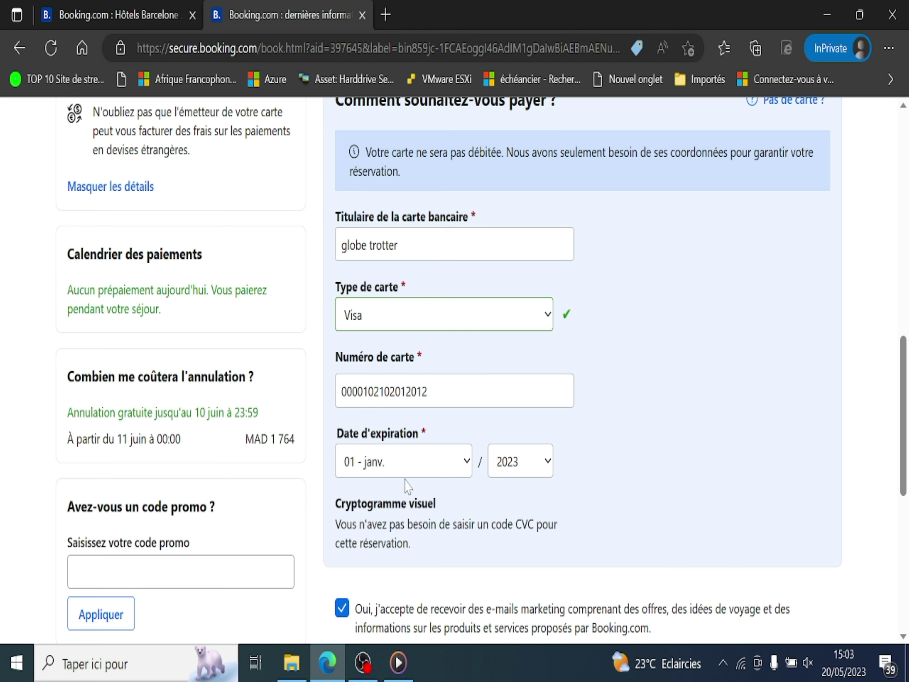
Set the card's expiry month to 09 - sept. (2023)
click(427, 469)
click(372, 423)
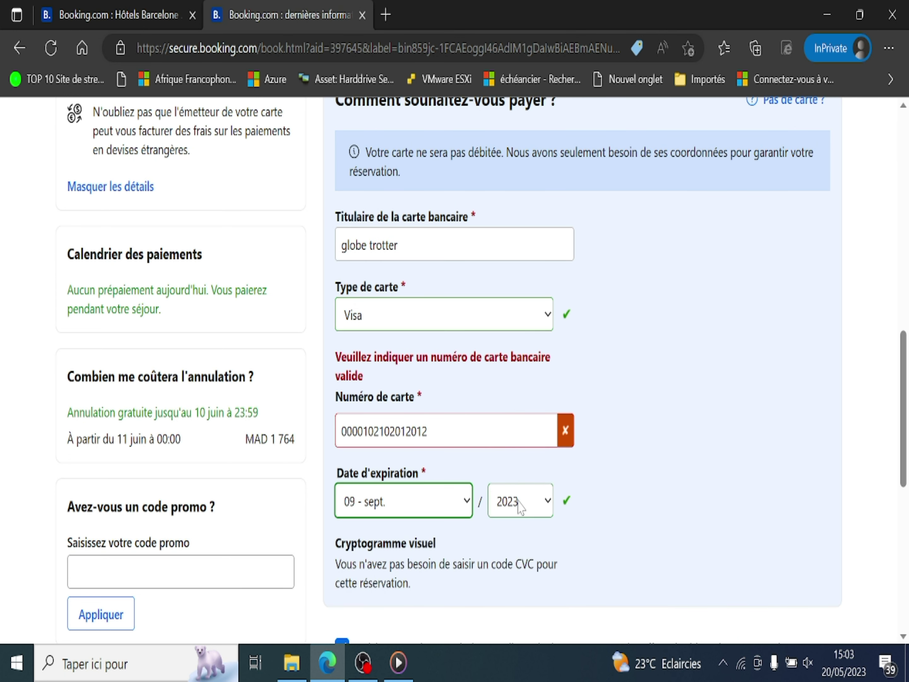
drag(903, 382, 907, 448)
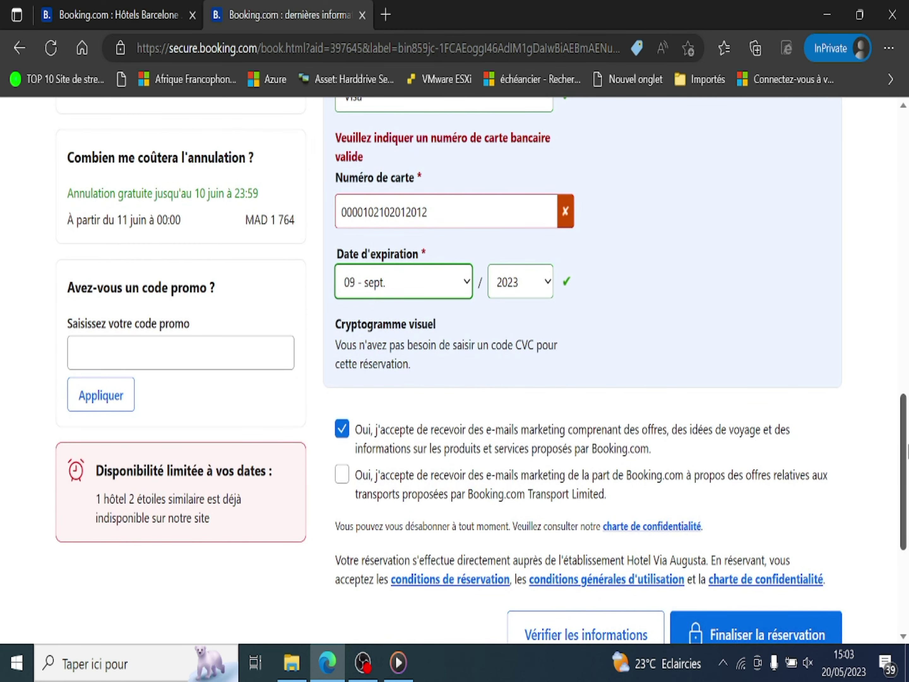
scroll(803, 390, up, 7)
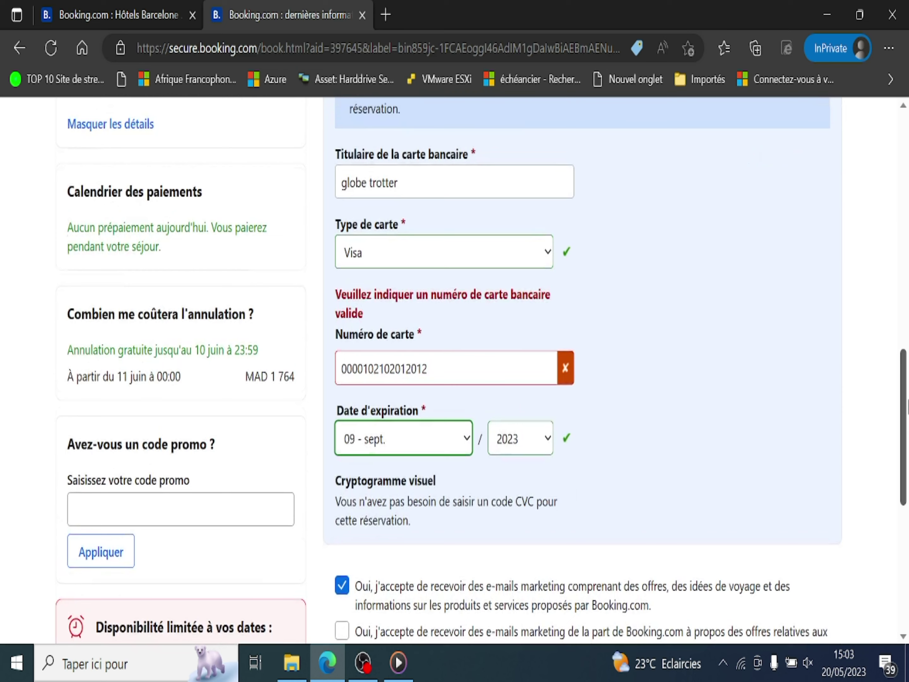
scroll(803, 390, down, 4)
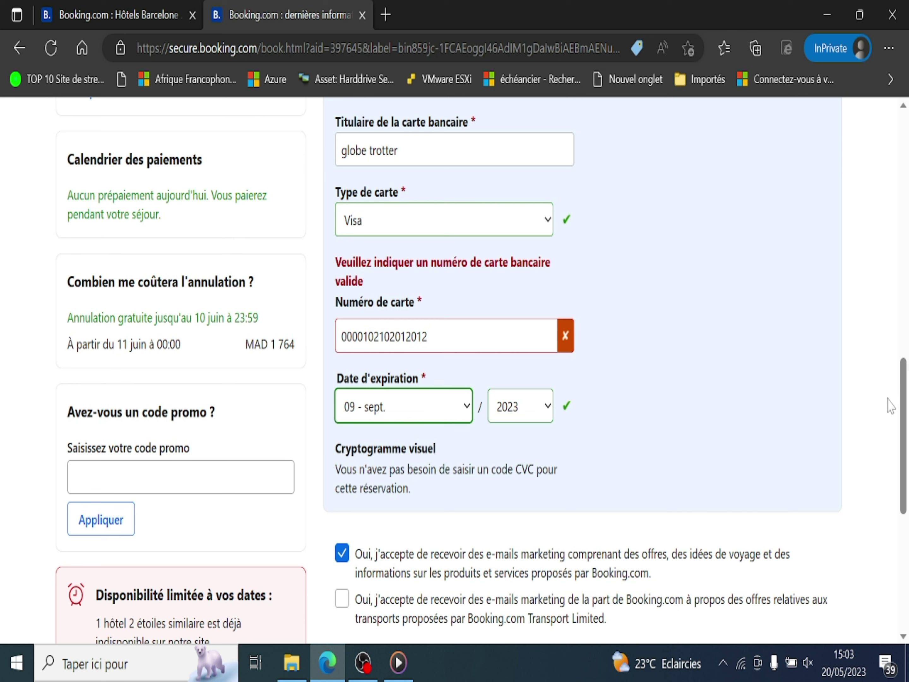
scroll(890, 402, down, 6)
click(756, 456)
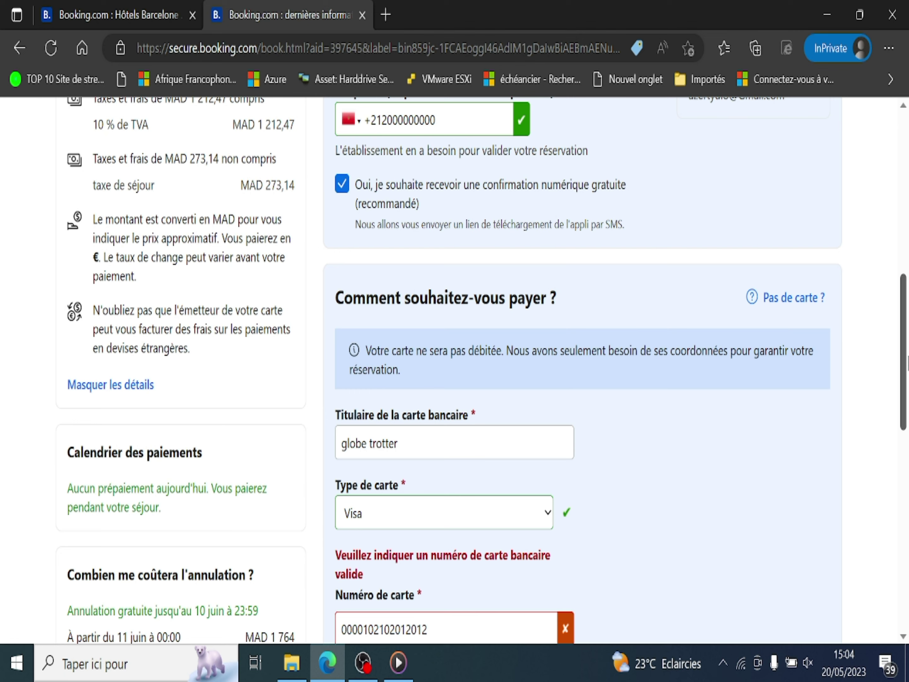
drag(907, 363, 906, 411)
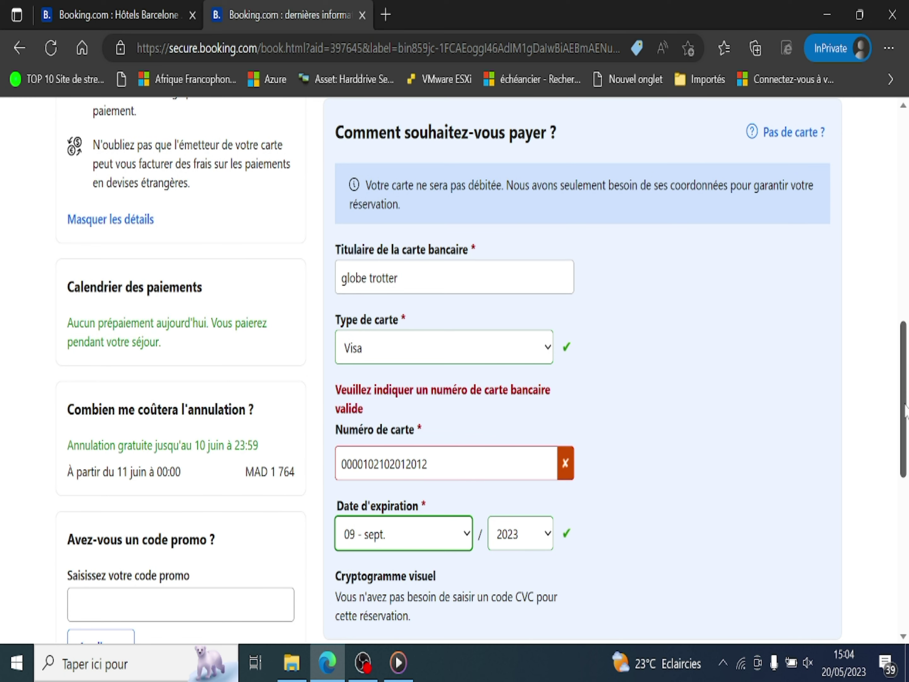
drag(905, 409, 906, 430)
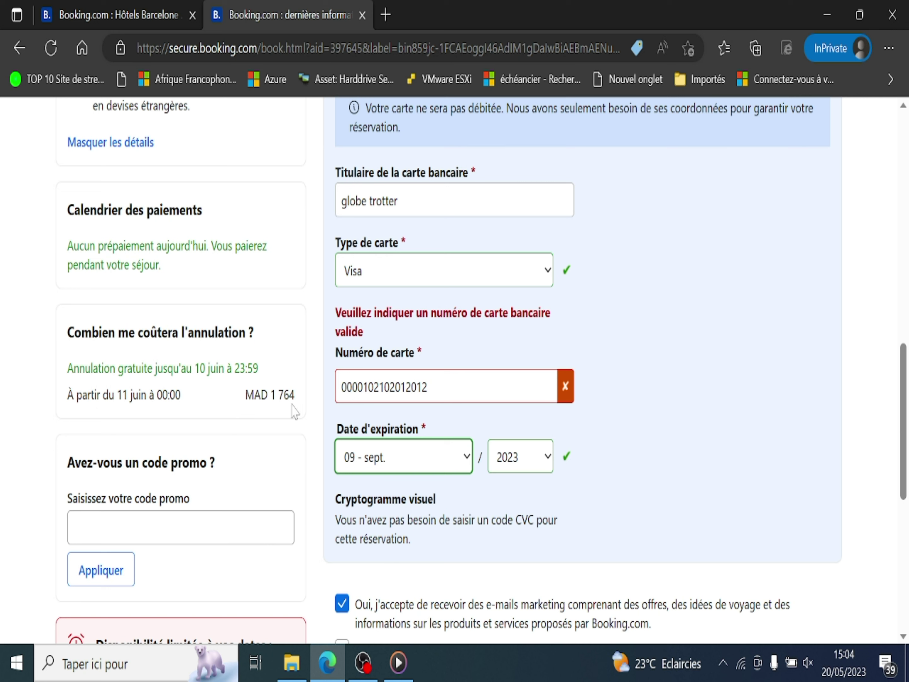
drag(301, 401, 268, 396)
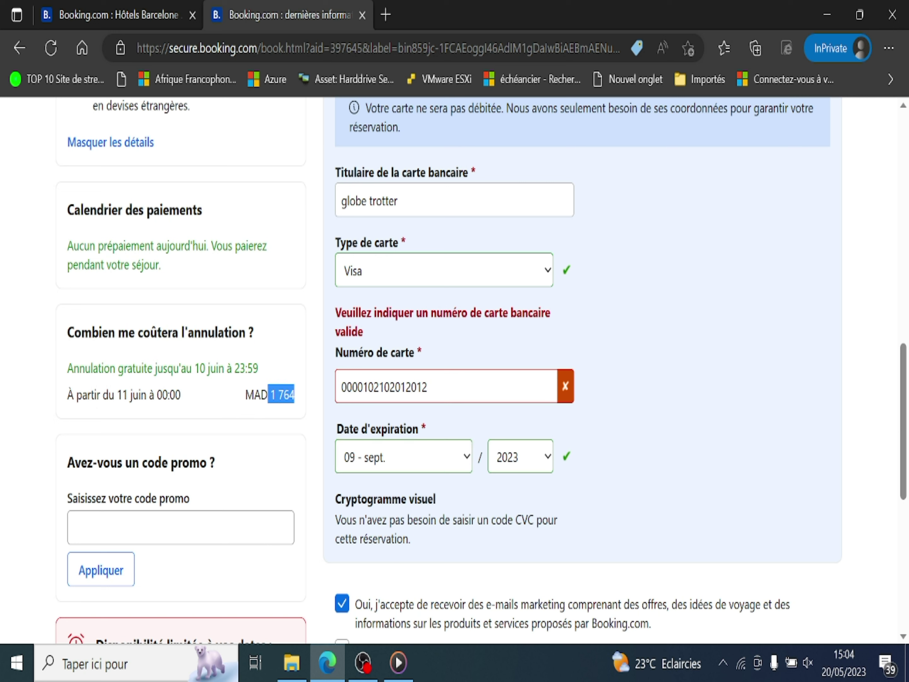
click(300, 404)
mouse_move(904, 411)
mouse_down()
mouse_move(904, 445)
mouse_move(906, 413)
mouse_up()
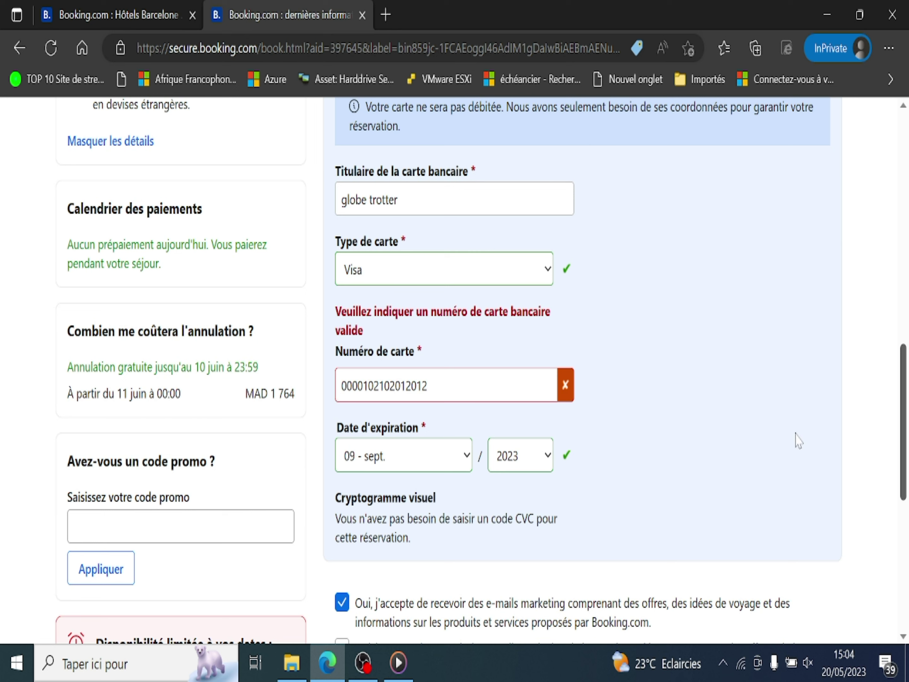
drag(226, 366, 187, 366)
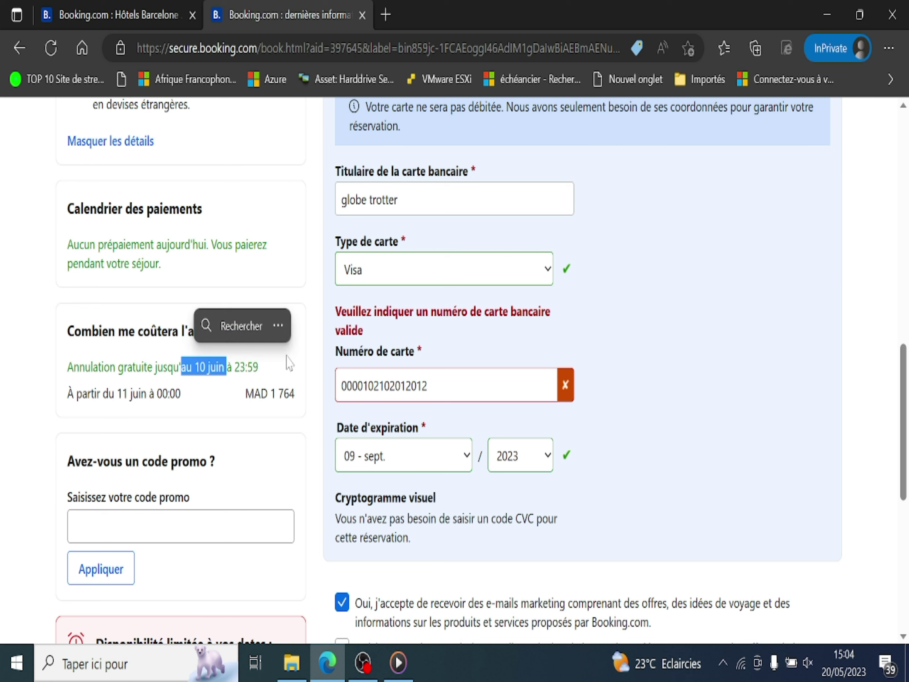
drag(259, 367, 116, 367)
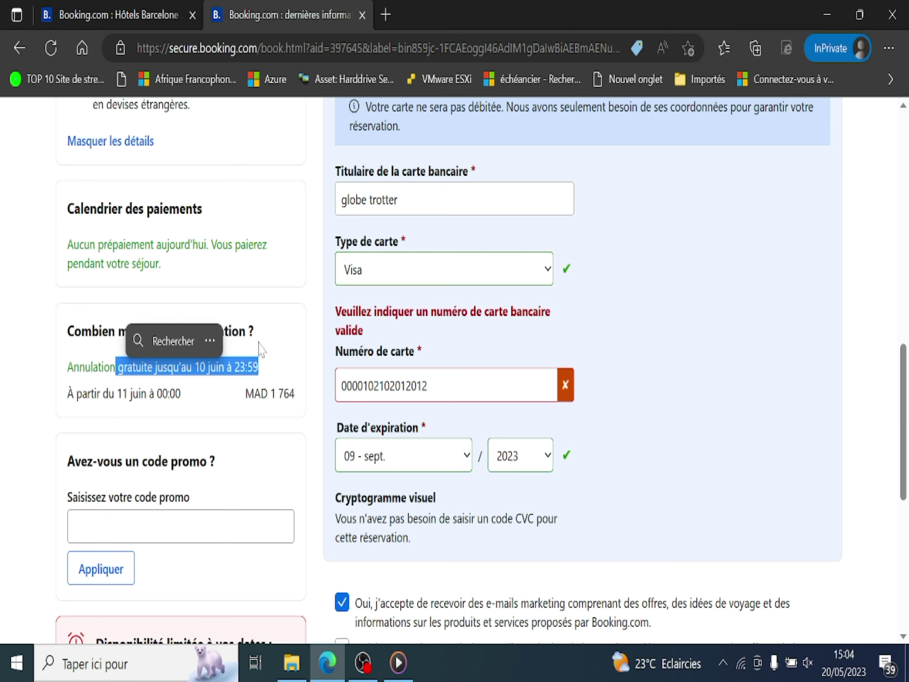
click(295, 350)
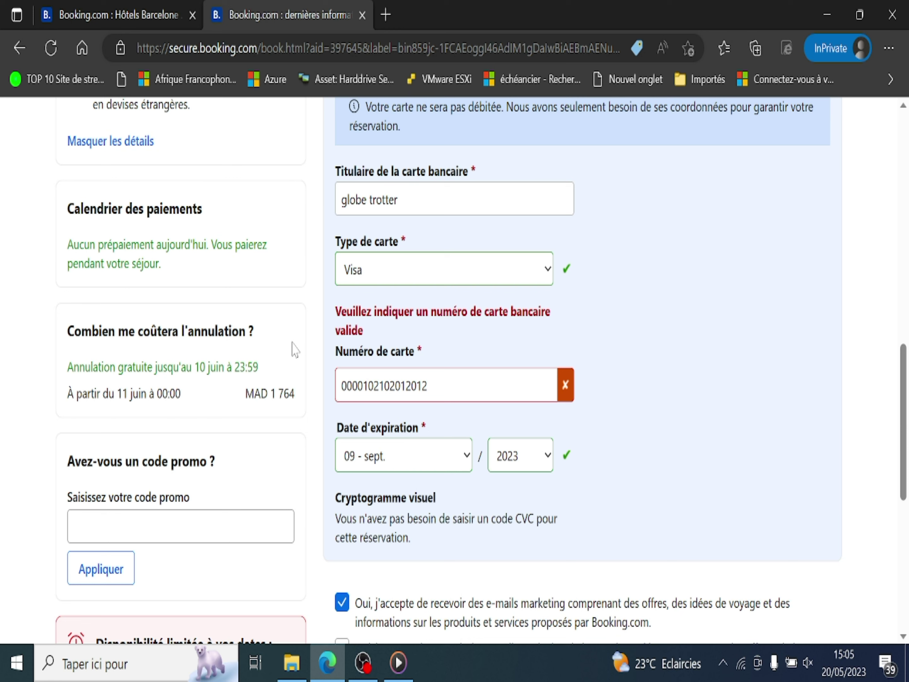